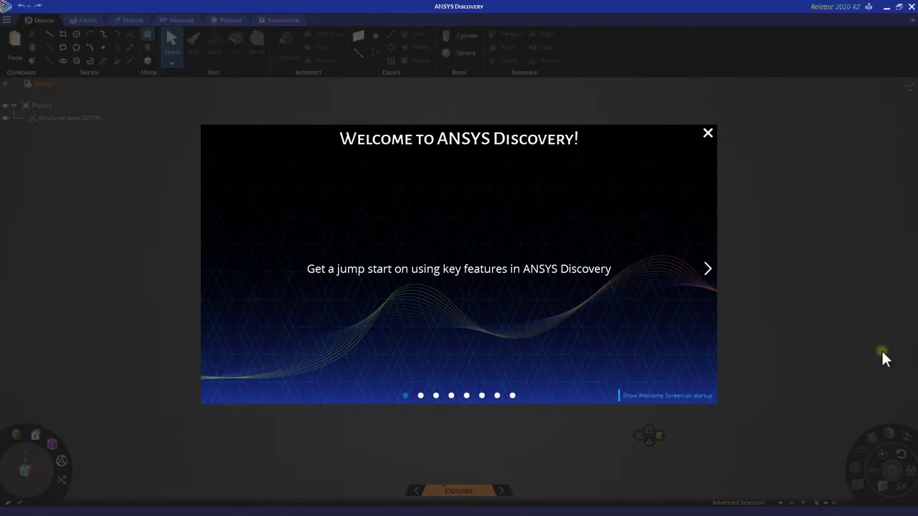
- Page through the Stages, UI Components, Navigation and Selection welcome slides, then close the tour
click(708, 271)
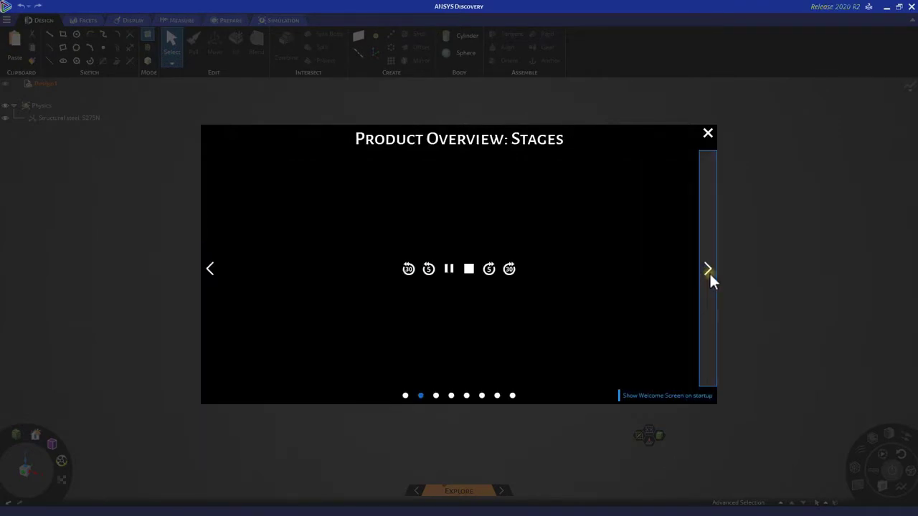
click(708, 270)
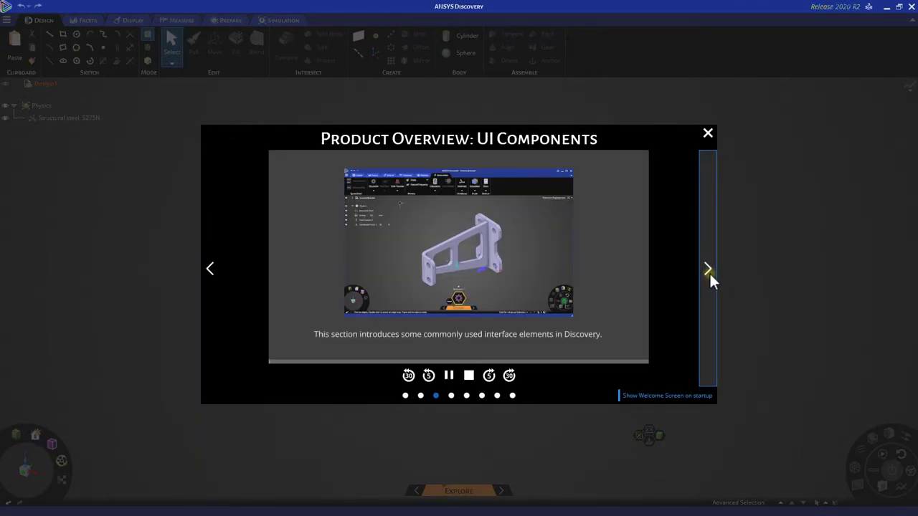
click(708, 270)
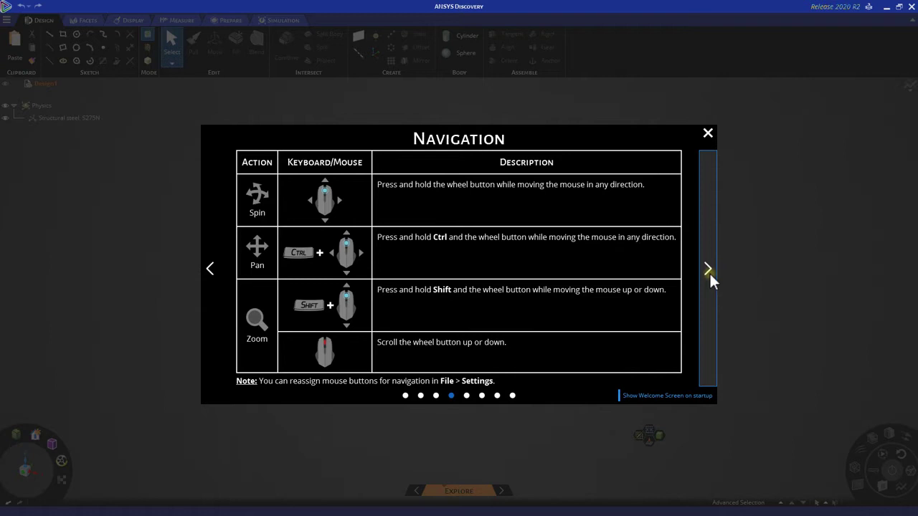
click(708, 270)
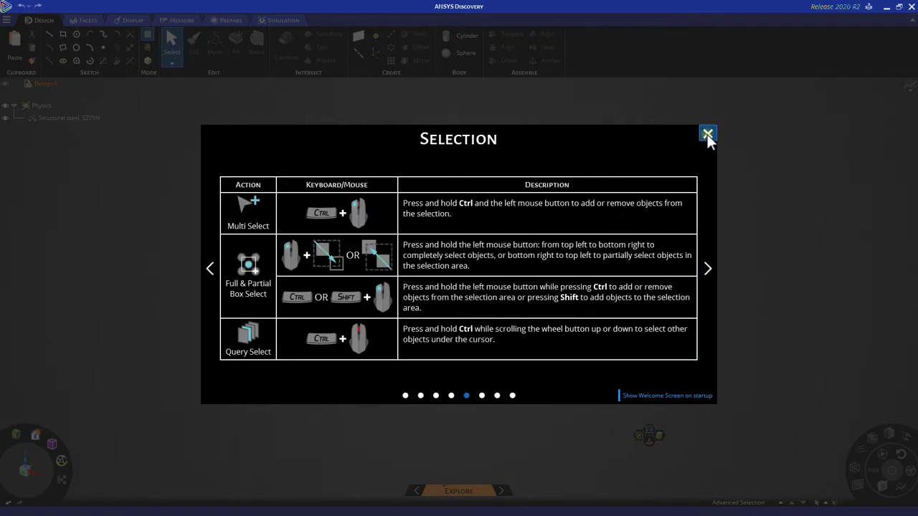
click(708, 134)
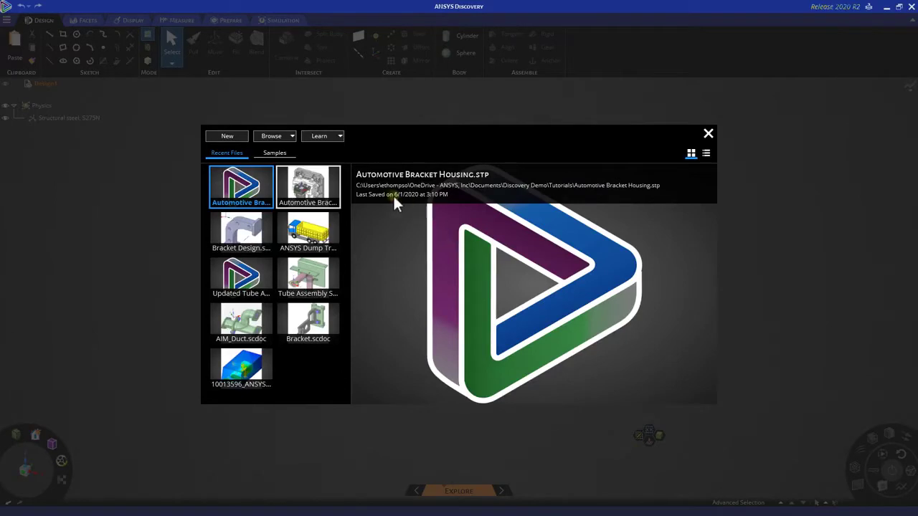
- Open Automotive Bracket Housing.stp from the Tutorials folder as a geometry file
click(294, 136)
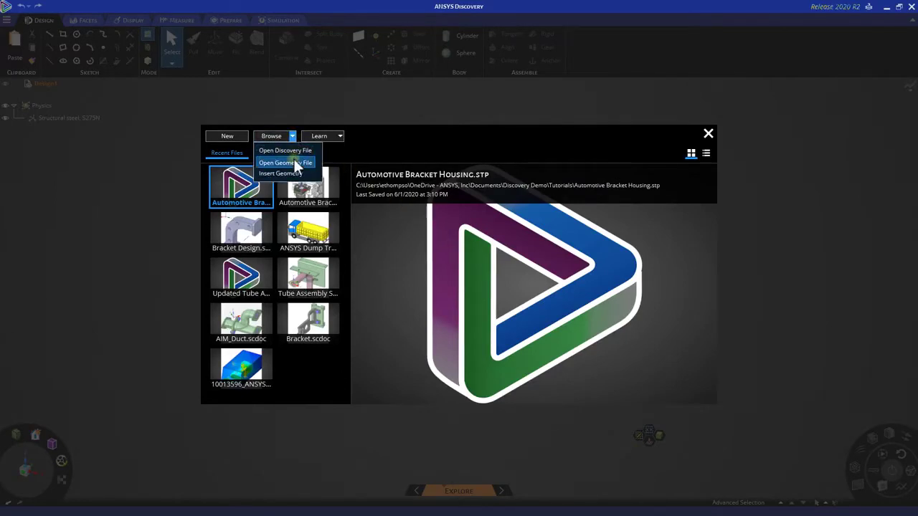
click(296, 162)
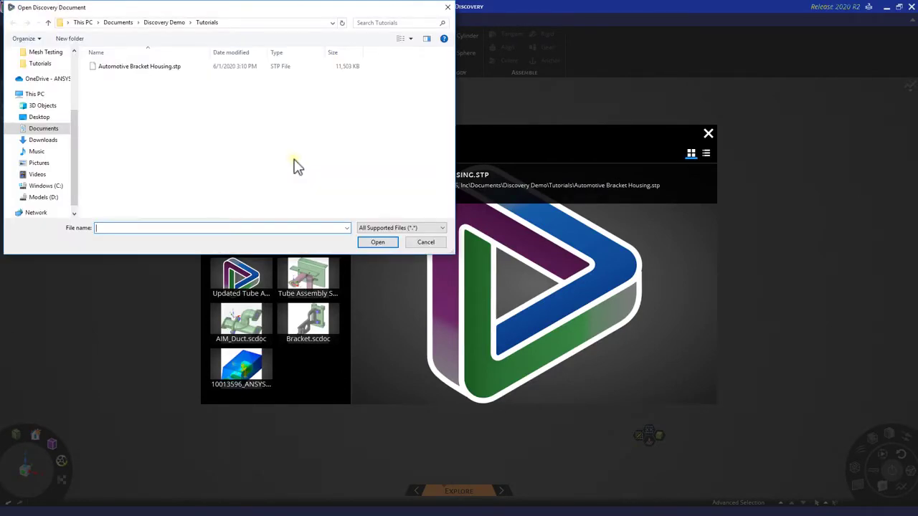
click(171, 67)
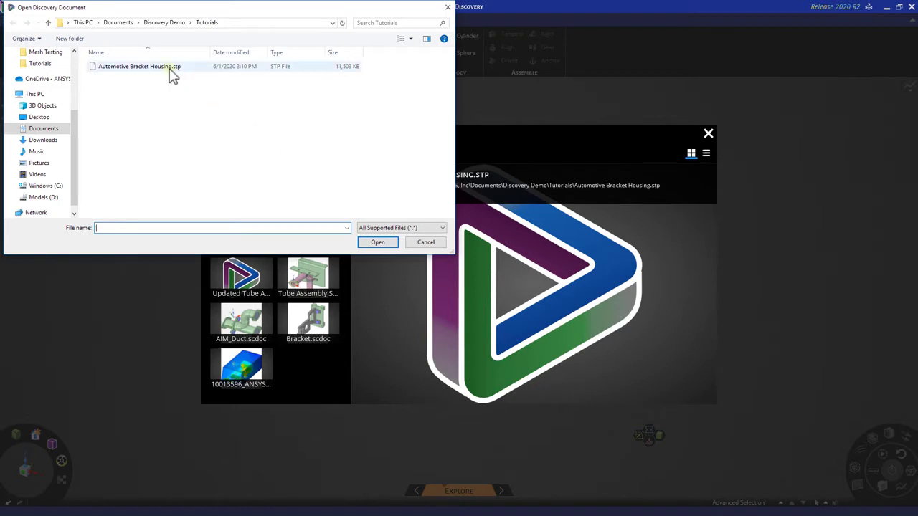
click(374, 242)
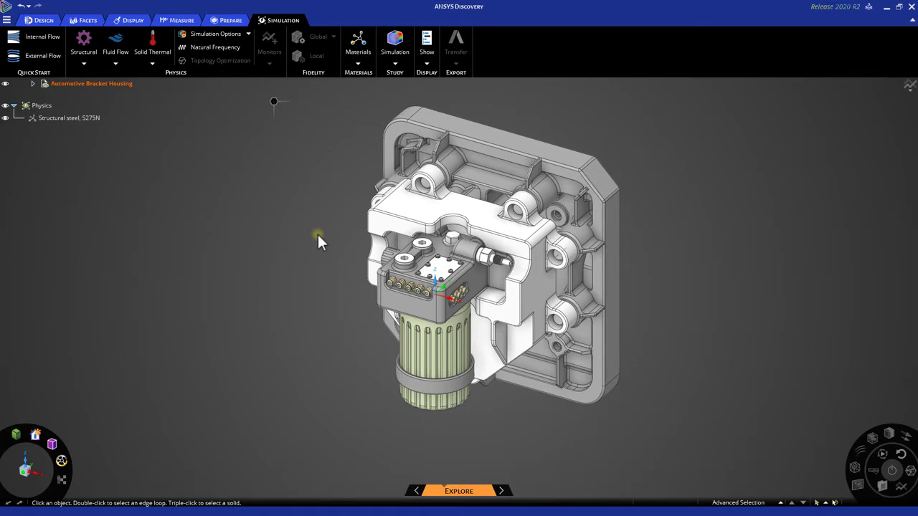
- Select the housing's top face, dismiss its face actions, and expand Automotive Bracket Housing in the tree
click(404, 219)
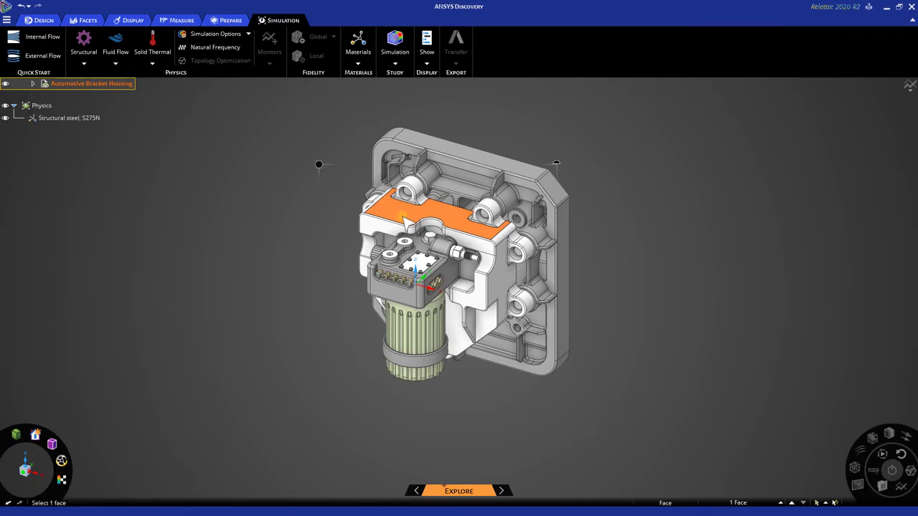
right_click(603, 241)
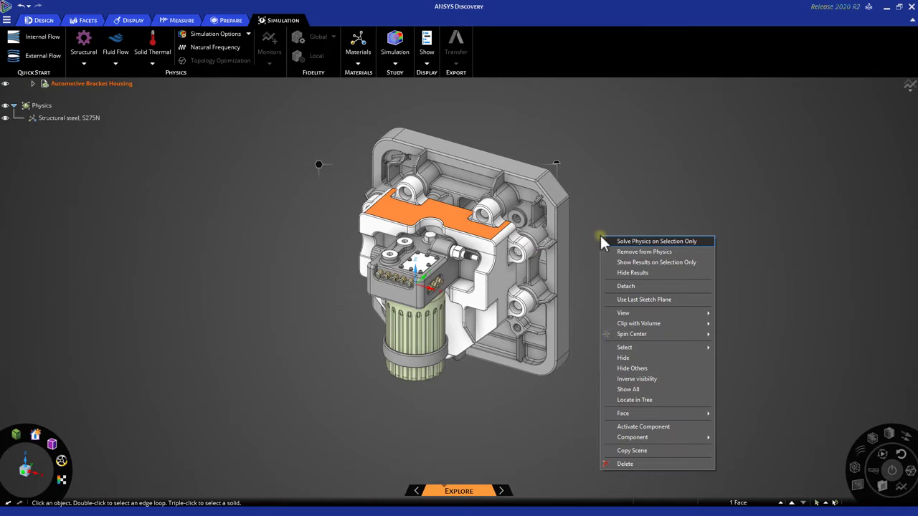
click(613, 241)
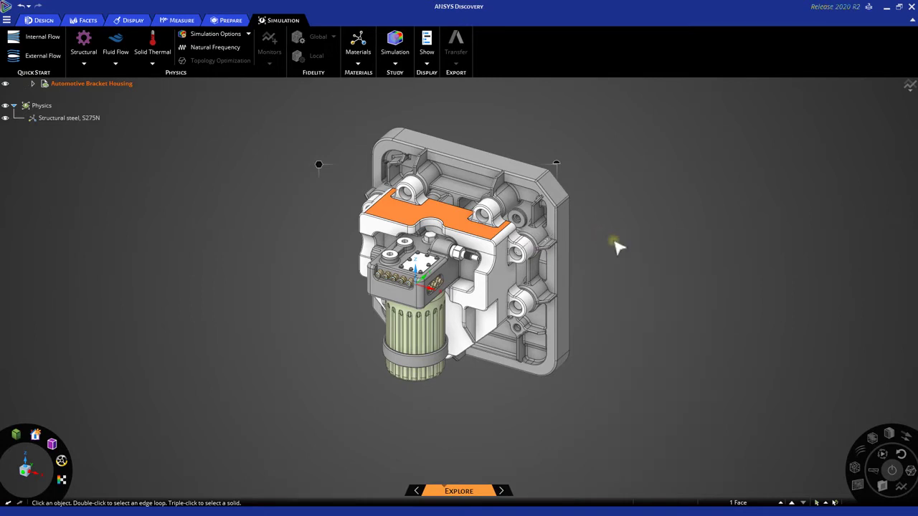
click(33, 84)
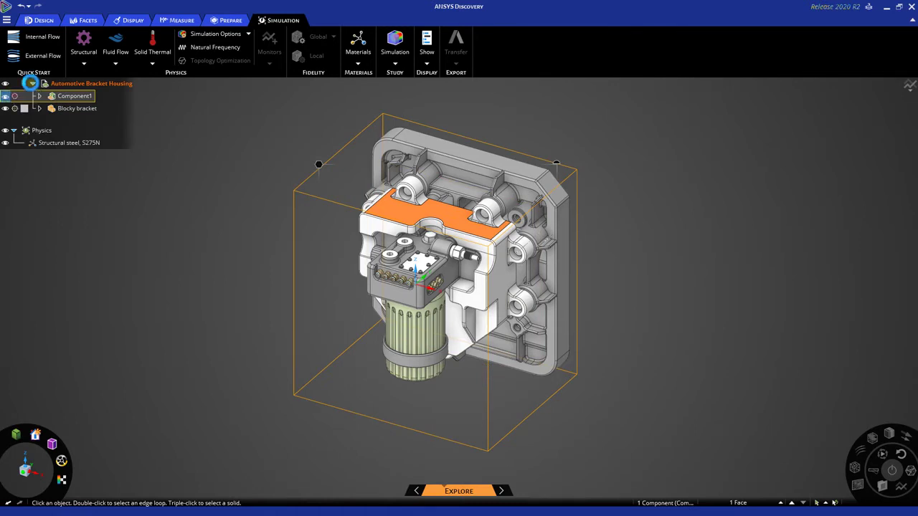
- Hide Component1 with the motor and backplate, and zoom the housing into a frontal view
click(31, 83)
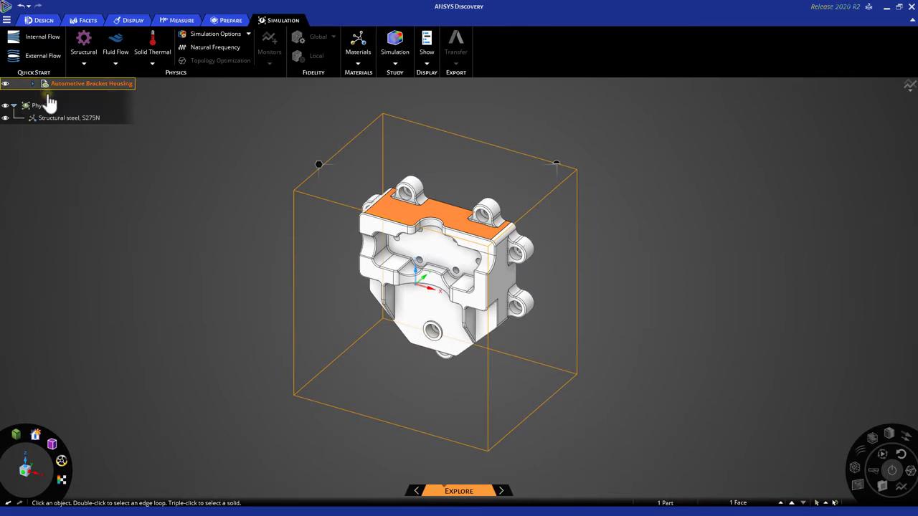
click(183, 187)
middle_drag(267, 252, 296, 276)
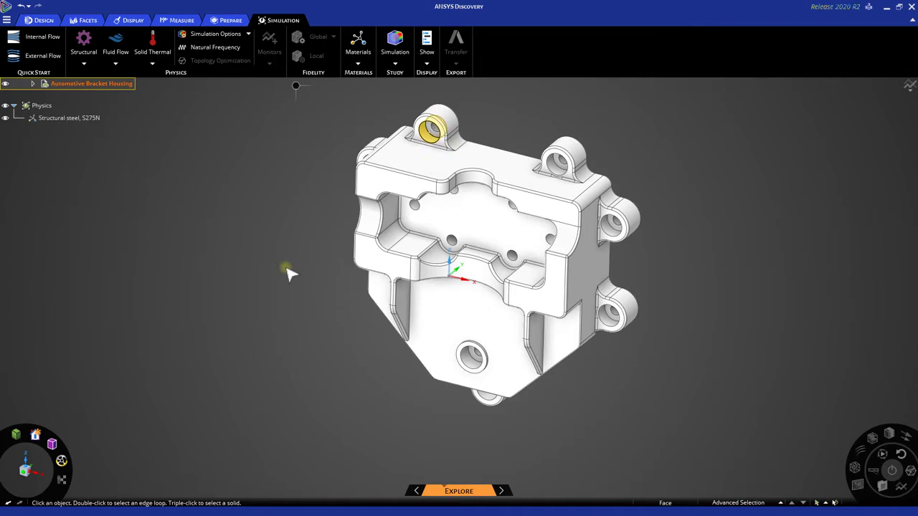
middle_drag(294, 274, 289, 268)
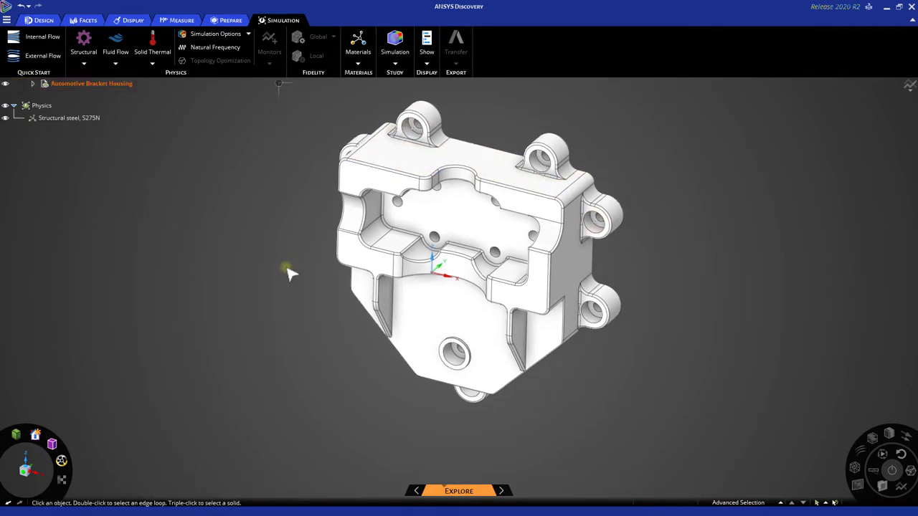
scroll(436, 158, up, 3)
scroll(435, 158, up, 2)
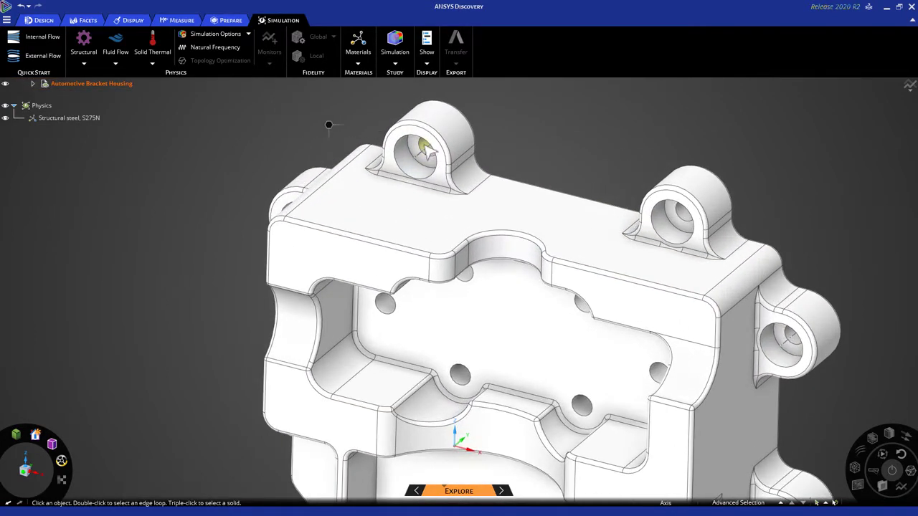
- Select the inner faces of all seven mounting-lug holes on the housing
click(426, 147)
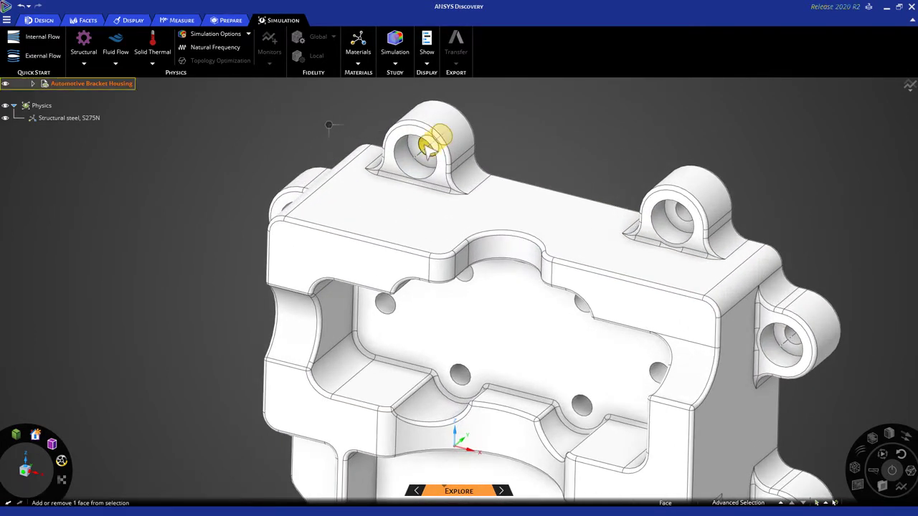
ctrl+click(684, 212)
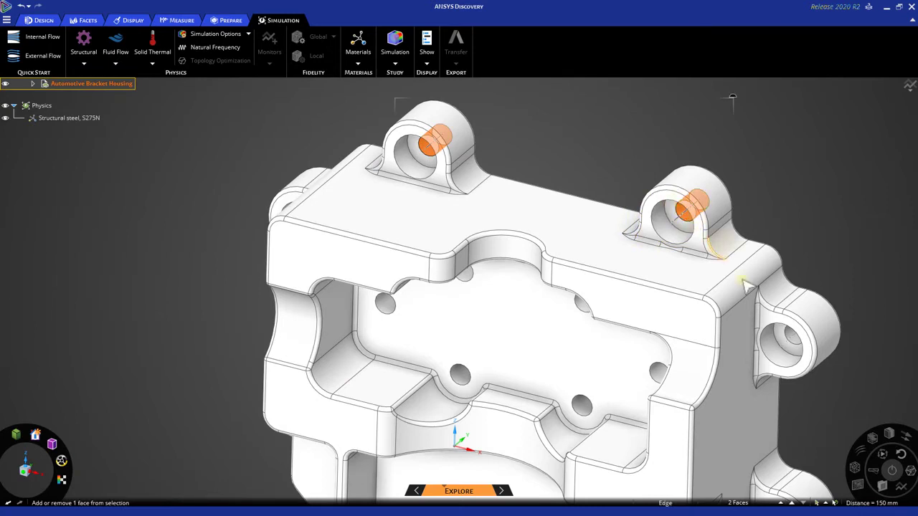
ctrl+click(790, 341)
middle_drag(789, 337, 770, 338)
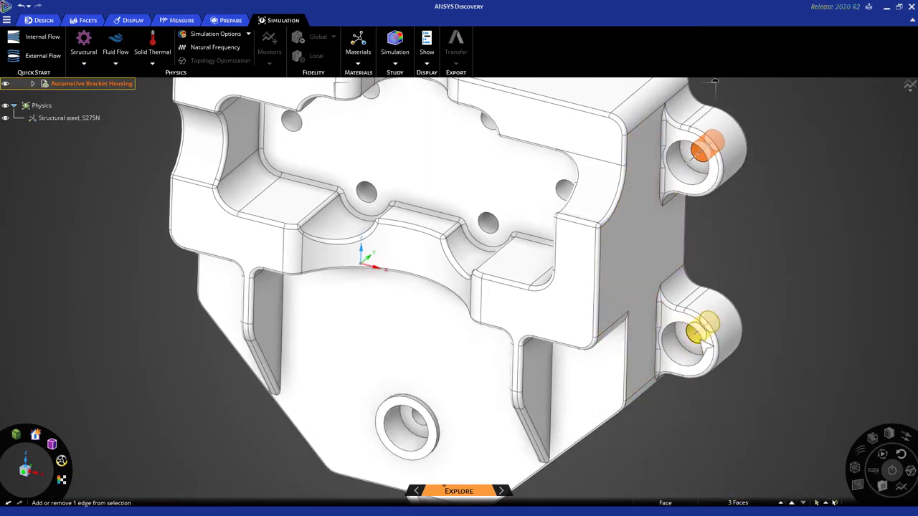
ctrl+click(699, 331)
middle_drag(699, 337, 307, 180)
ctrl+click(444, 301)
ctrl+click(263, 162)
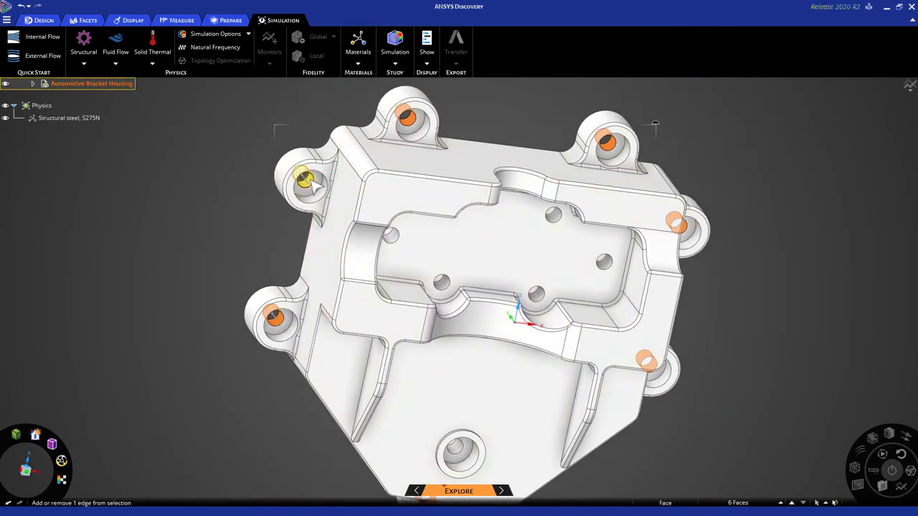
ctrl+click(383, 265)
middle_drag(383, 265, 363, 204)
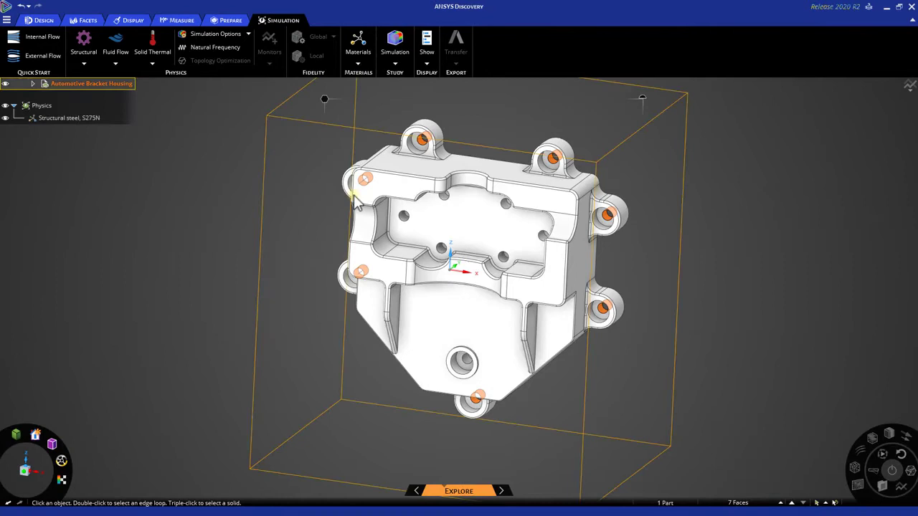
- Apply a Fixed structural support to the seven selected lug-hole faces
right_click(327, 100)
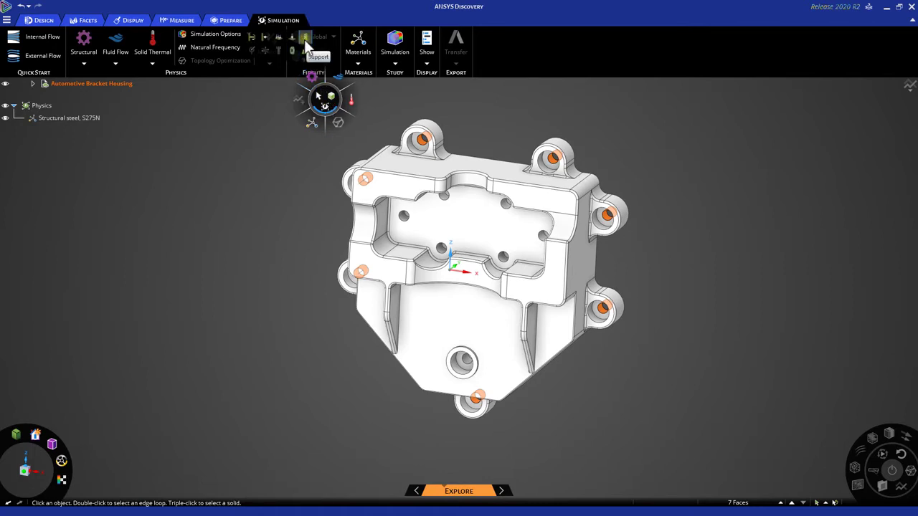
click(304, 39)
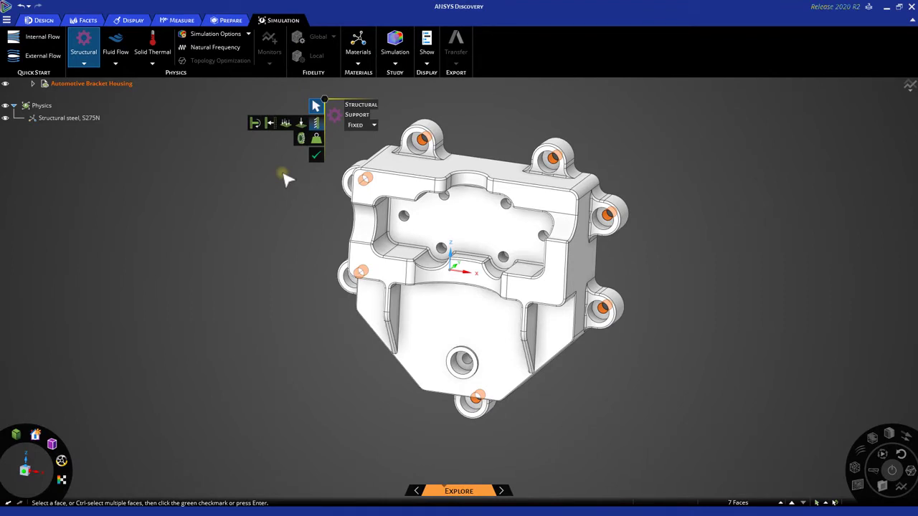
click(359, 128)
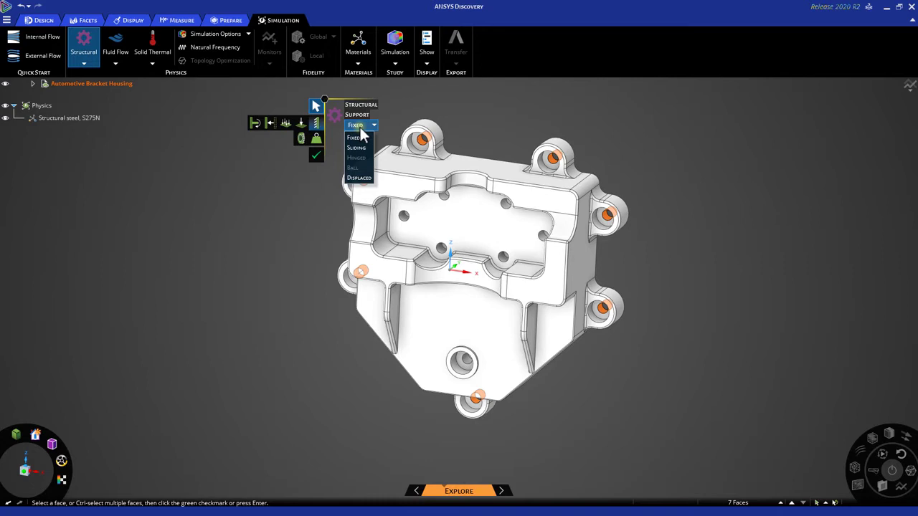
click(361, 136)
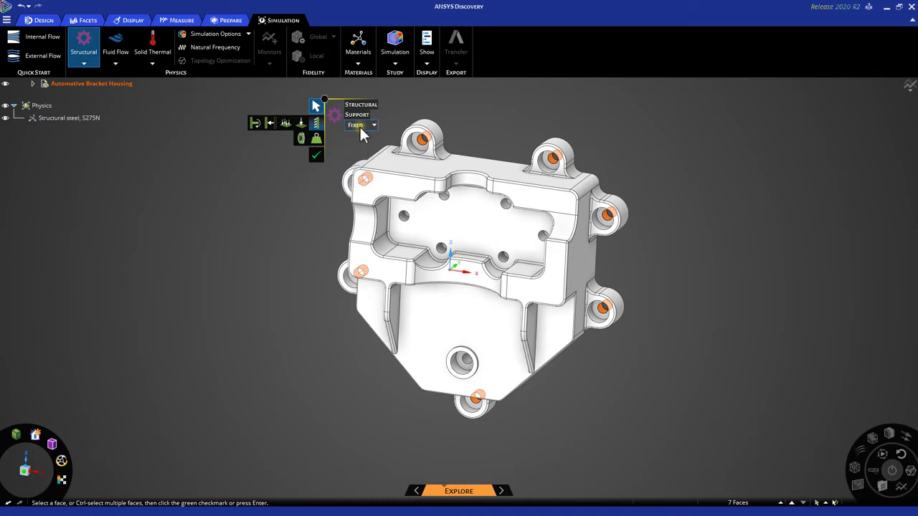
click(315, 155)
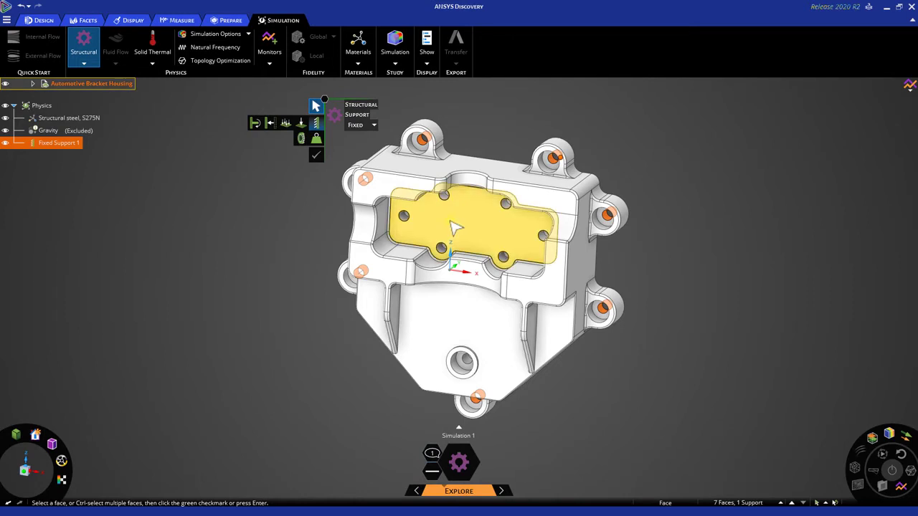
- Pick the six bolt-hole faces inside the central pocket for the fixed support
middle_drag(453, 227, 410, 222)
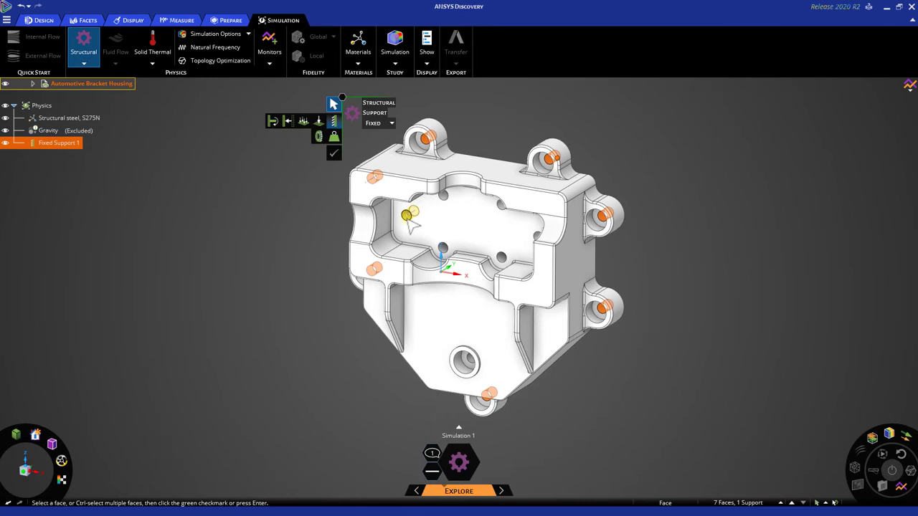
click(408, 217)
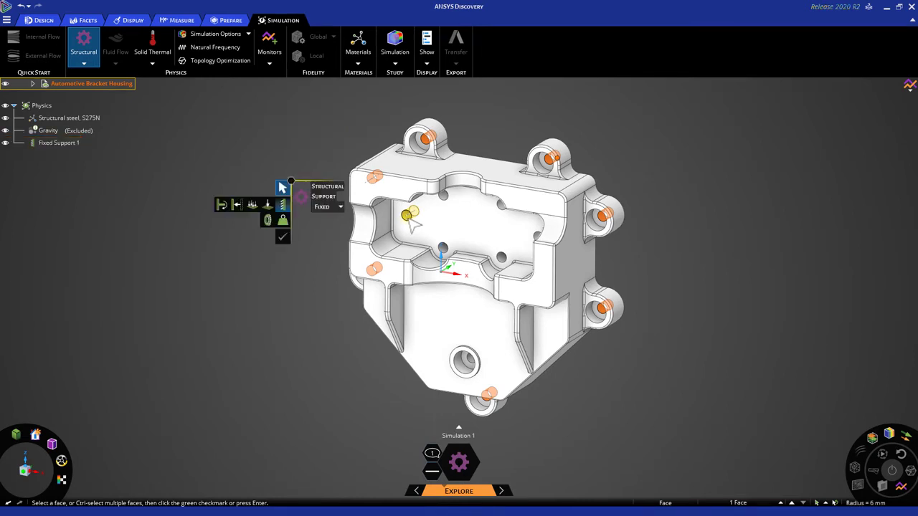
ctrl+click(446, 197)
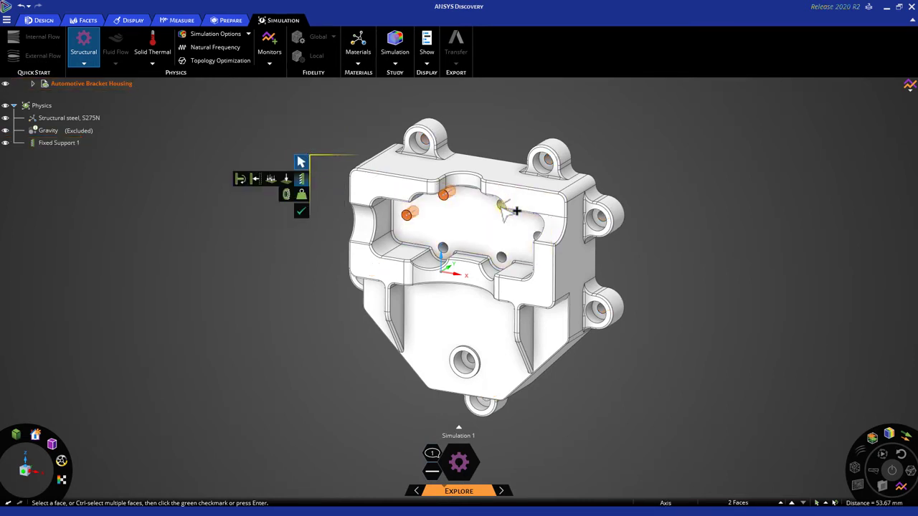
scroll(517, 210, up, 5)
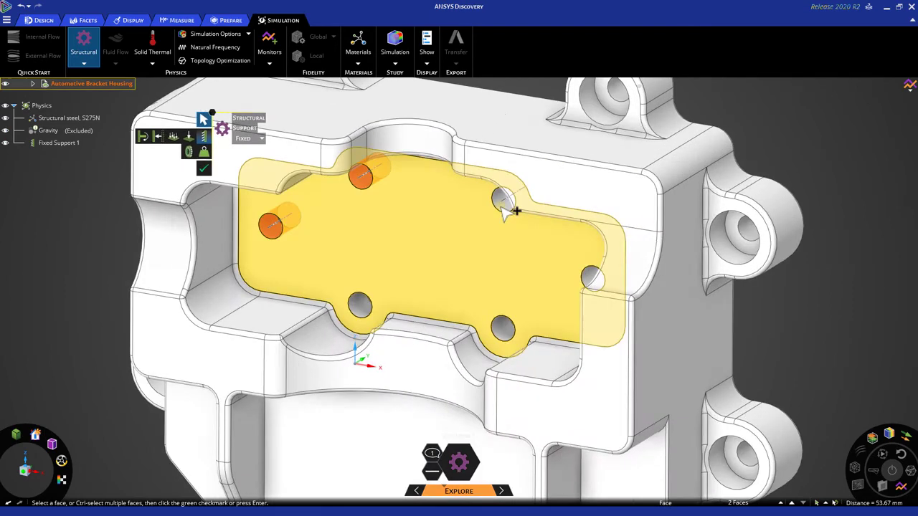
ctrl+click(514, 206)
ctrl+click(592, 281)
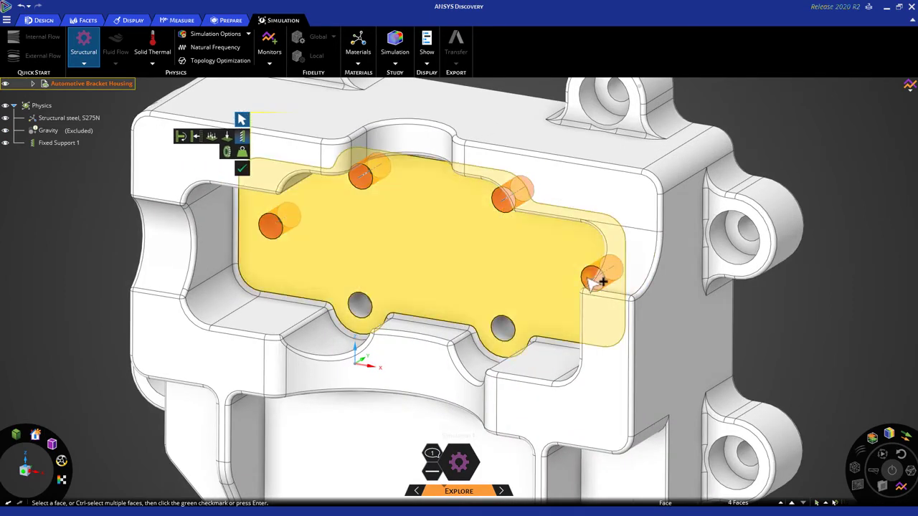
ctrl+click(511, 325)
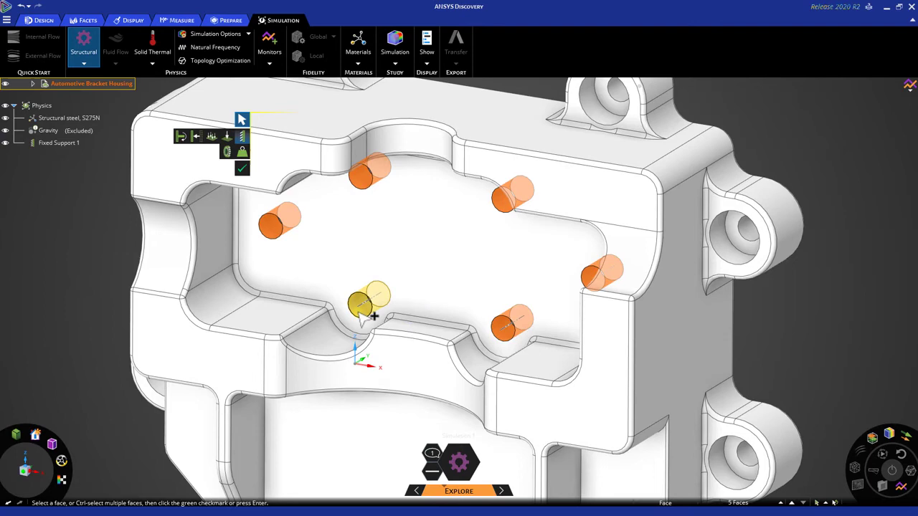
ctrl+click(362, 306)
scroll(447, 236, down, 5)
scroll(471, 209, down, 3)
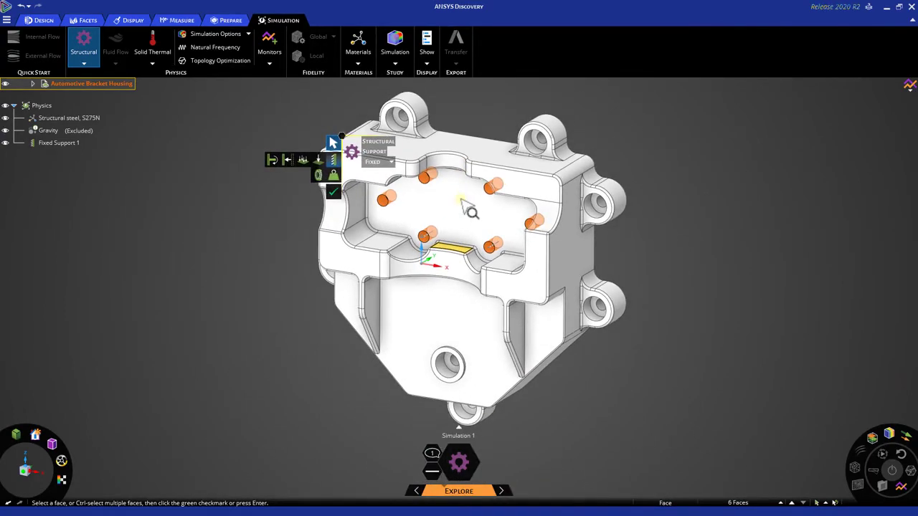
- Start a structural Force load on the pocket hole faces and dismiss its help overlay
click(322, 170)
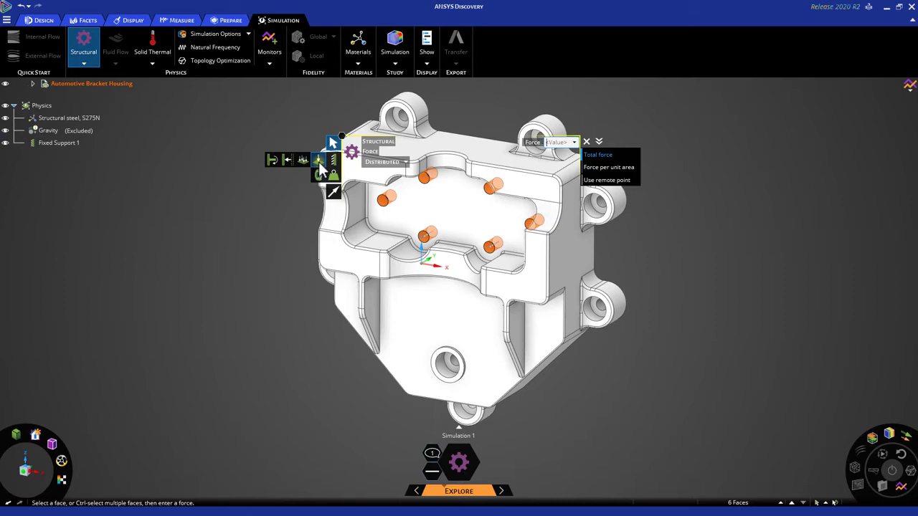
mouse_move(320, 169)
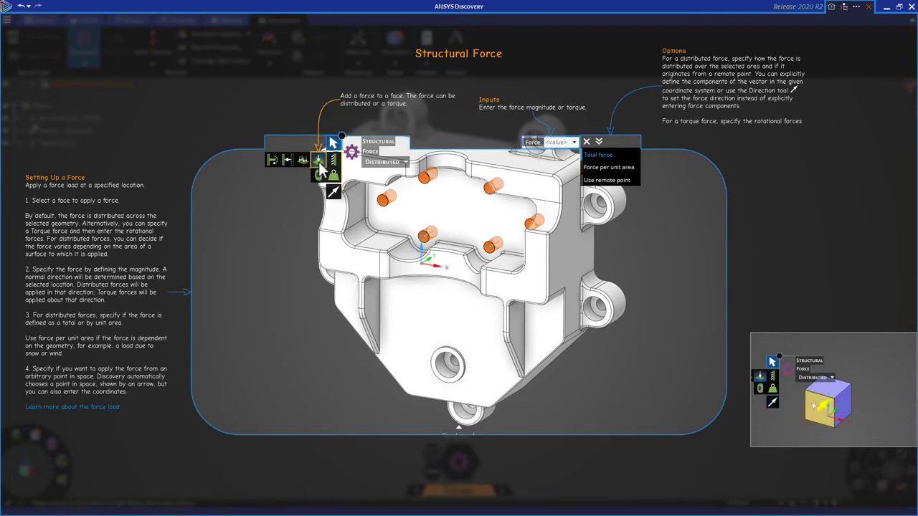
click(867, 9)
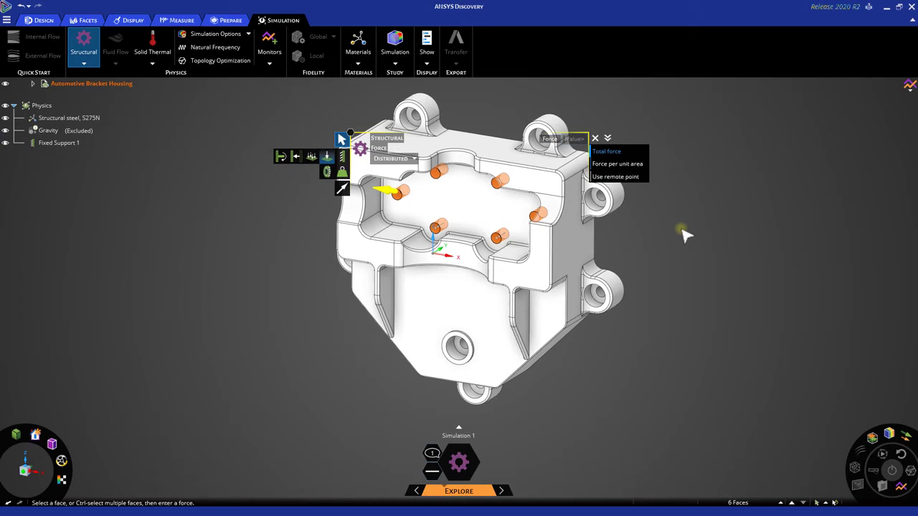
- Apply the force from a remote point with X and Y coordinates of 0 m
click(634, 179)
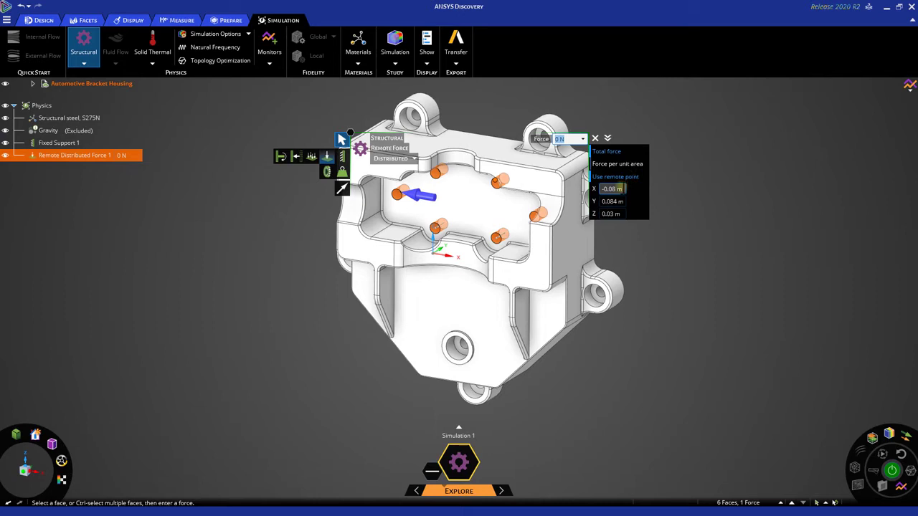
click(621, 188)
text(0)
click(615, 201)
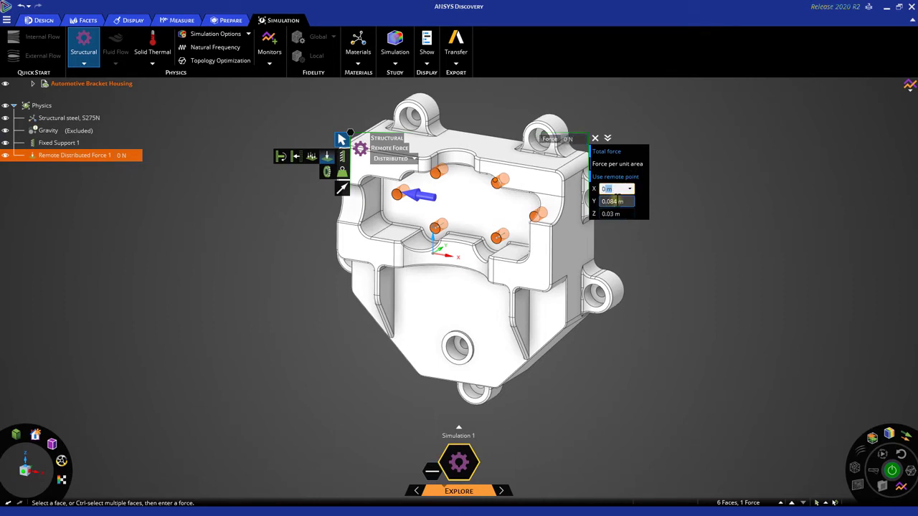
key(Return)
text(0)
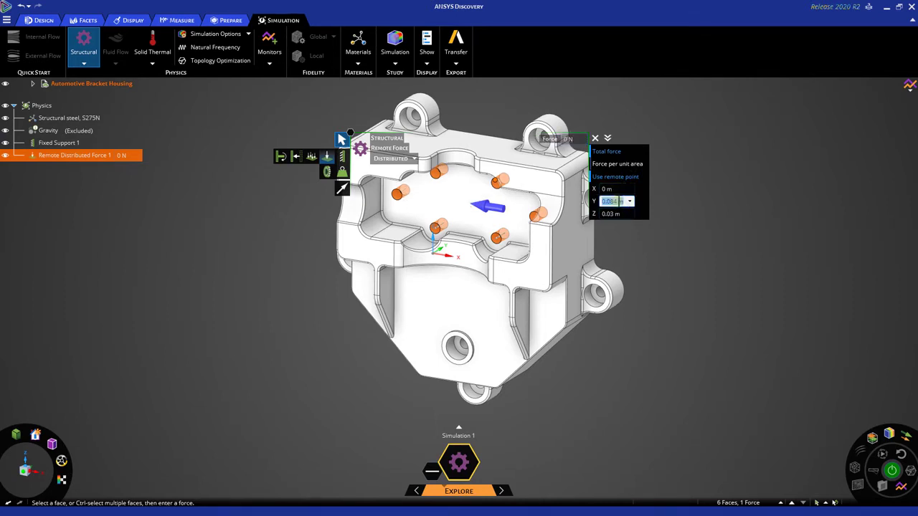
key(Return)
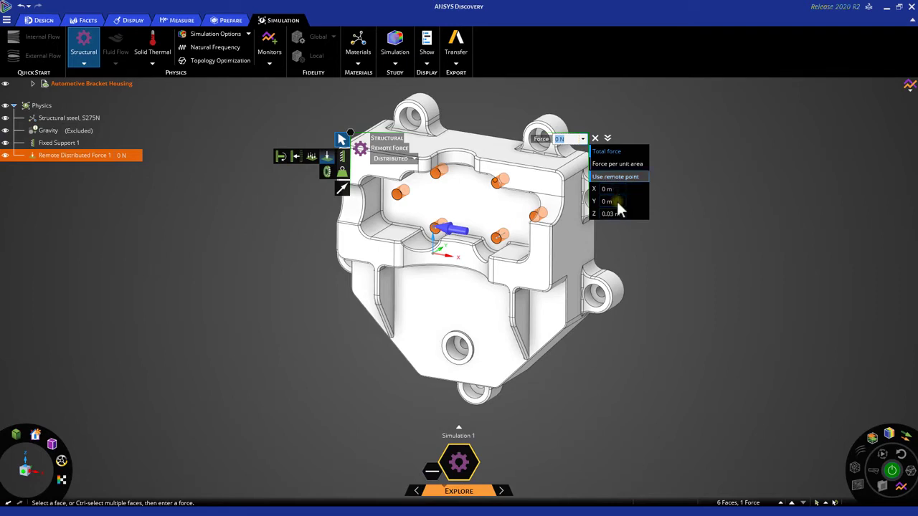
- Set the Z force component to -200 N and commit the remote force
click(607, 139)
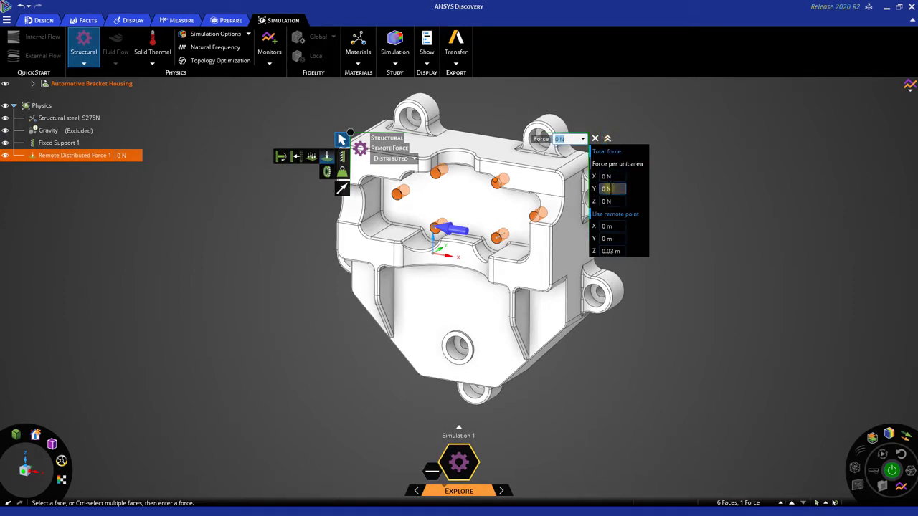
click(606, 200)
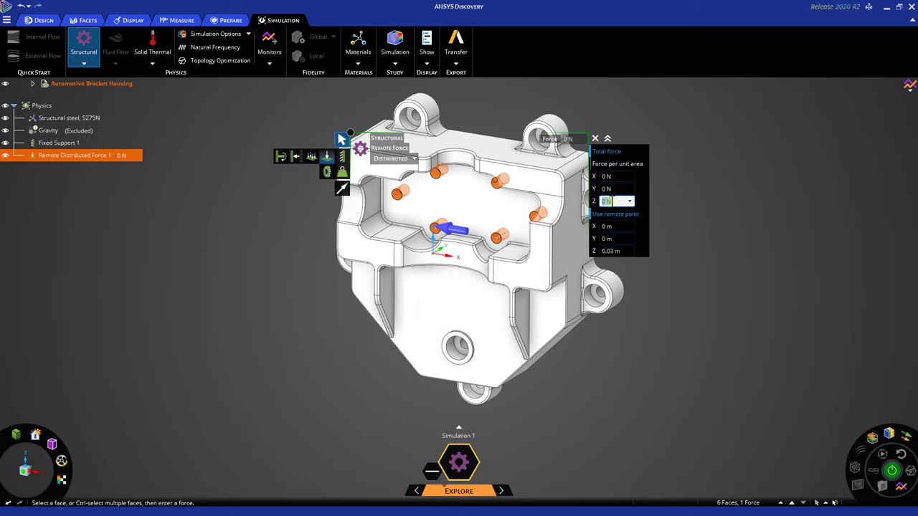
text(-20)
text(0)
key(Return)
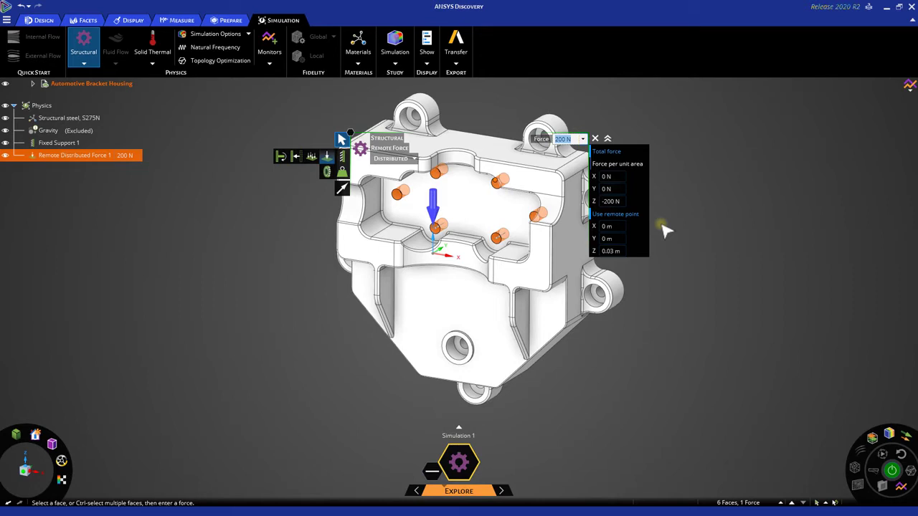
click(664, 230)
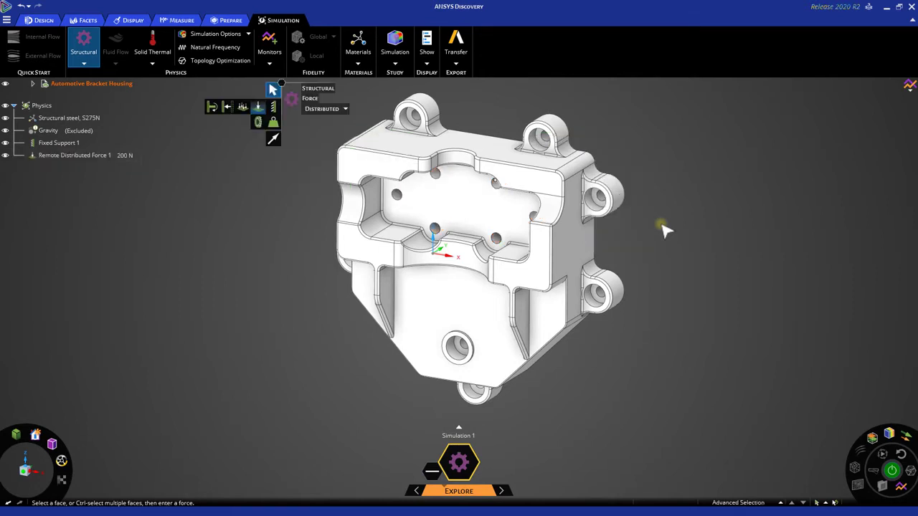
middle_drag(676, 280, 646, 271)
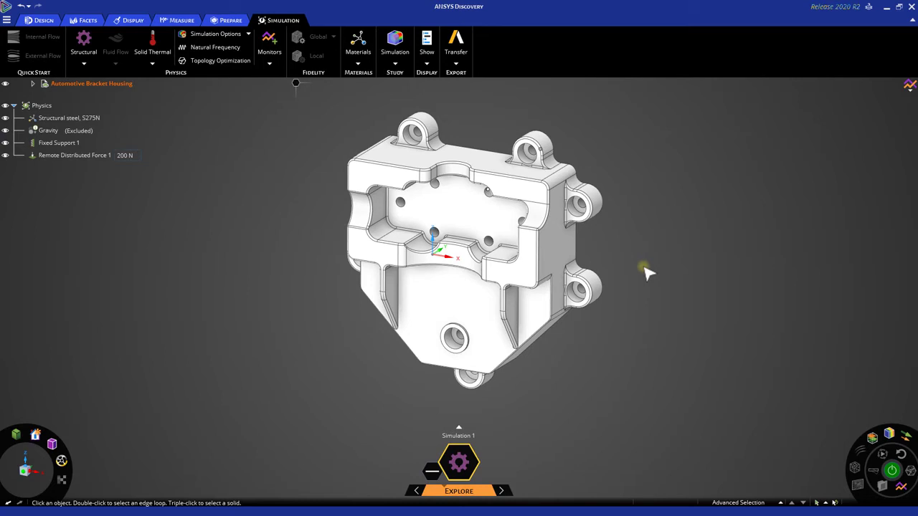
- Create a topology optimization study with the Maximize stiffness goal and review the volume reduction methods
click(212, 62)
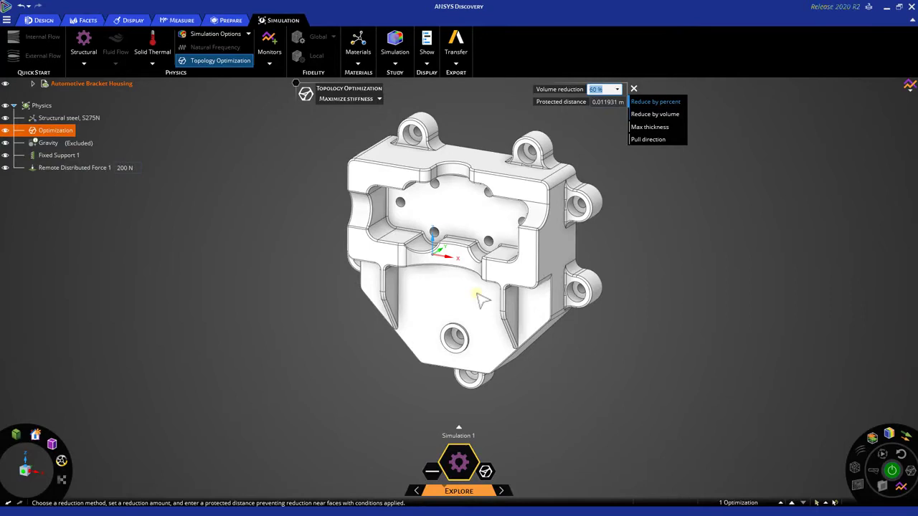
click(364, 99)
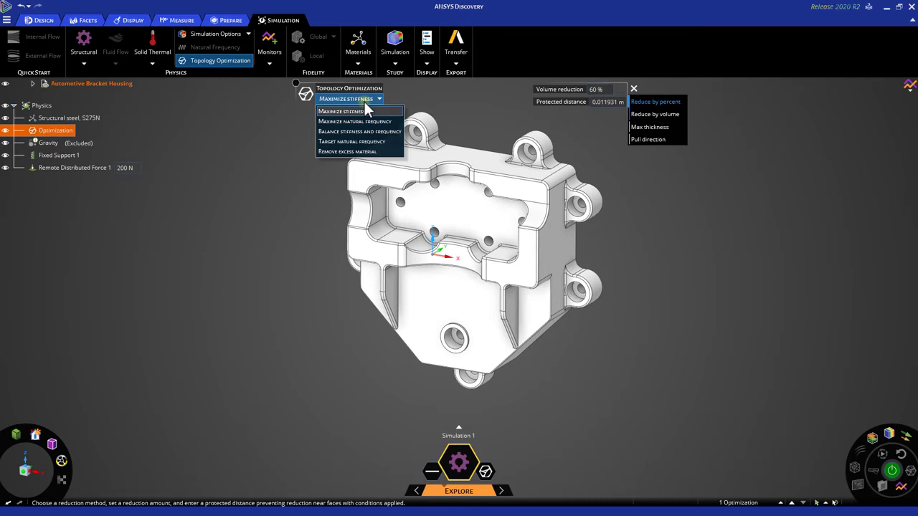
key(Down)
key(F1)
click(370, 96)
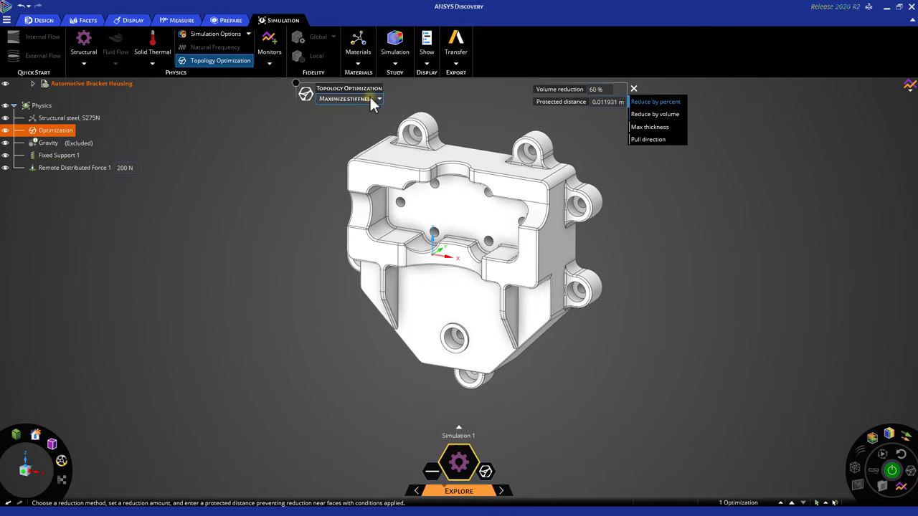
click(665, 102)
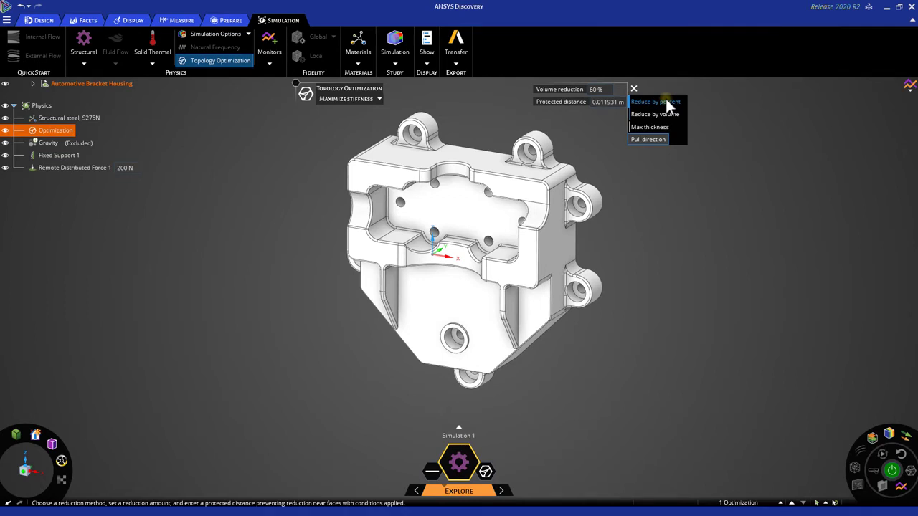
- Change the Reduce by percent volume reduction to 30 % and close the optimization settings
click(666, 102)
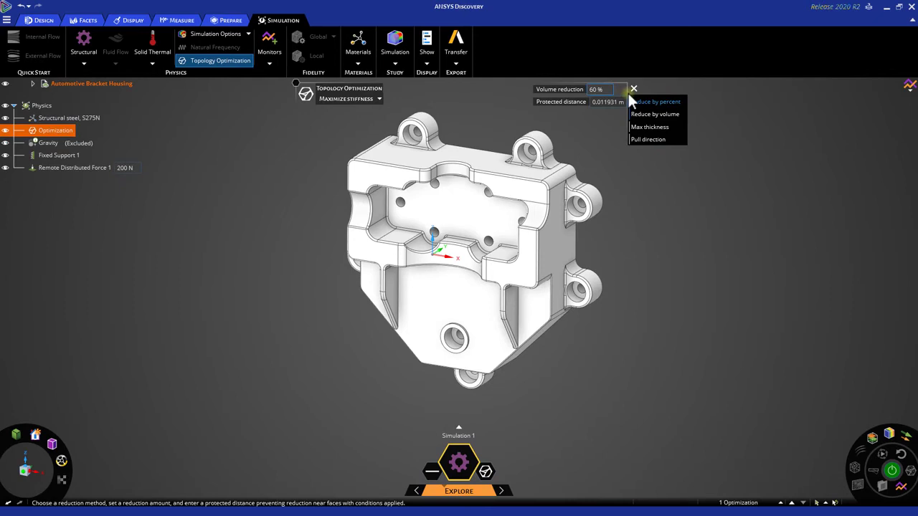
text(30)
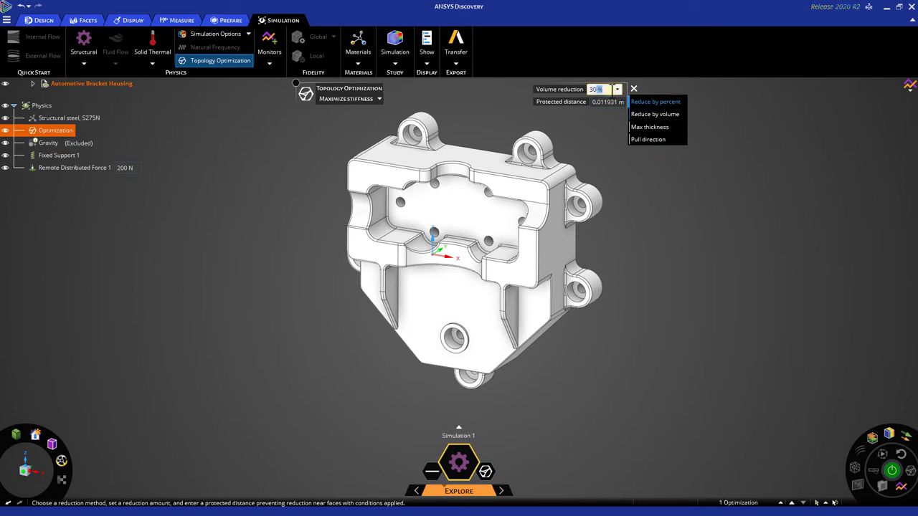
key(Return)
key(Tab)
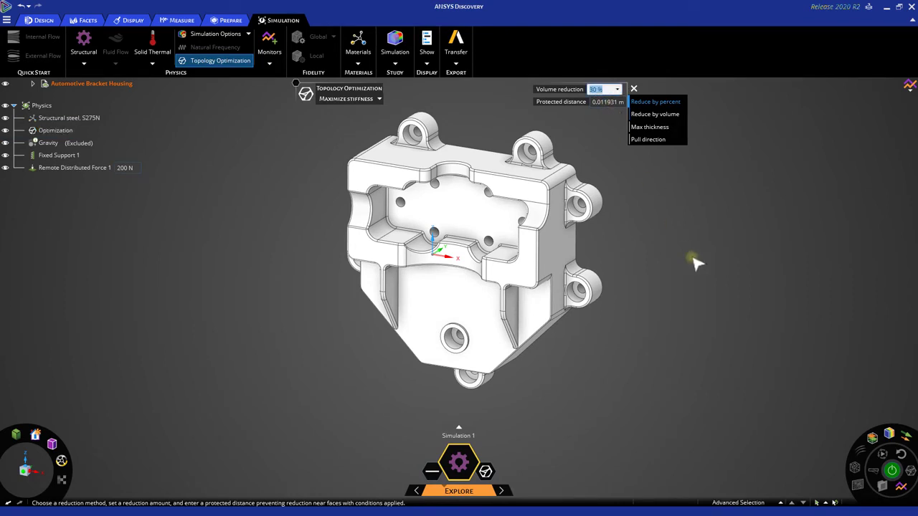
click(707, 302)
middle_drag(667, 339, 676, 350)
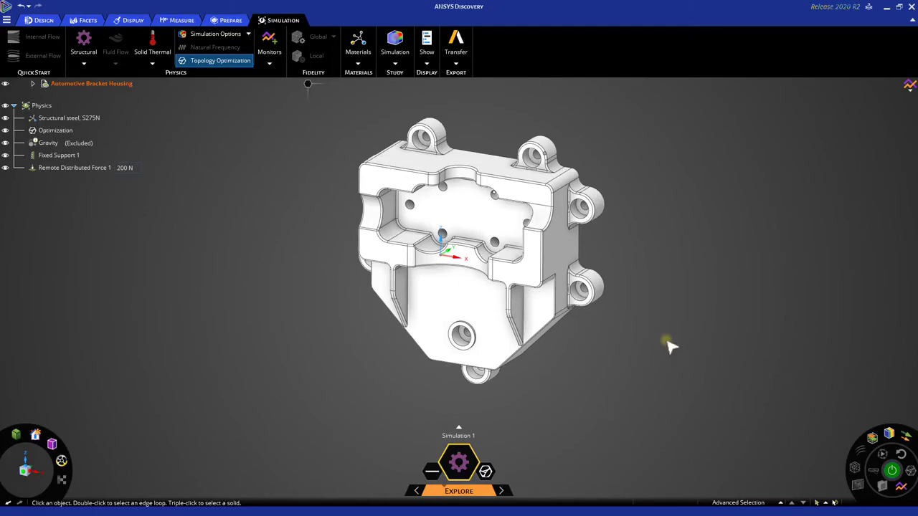
- Solve the topology optimization to get a pared-down housing with peak displacement near 7.35e-8 m
click(894, 476)
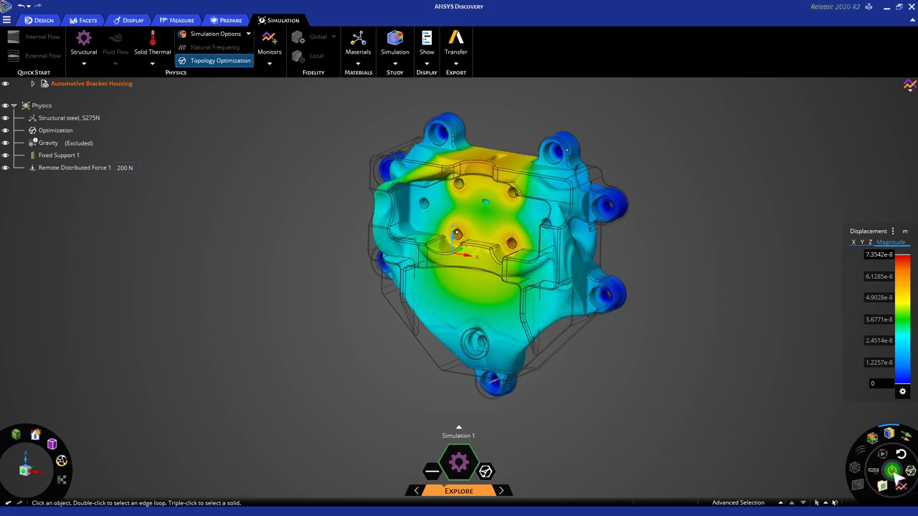
mouse_move(315, 83)
middle_down()
mouse_move(358, 90)
mouse_move(305, 93)
middle_up()
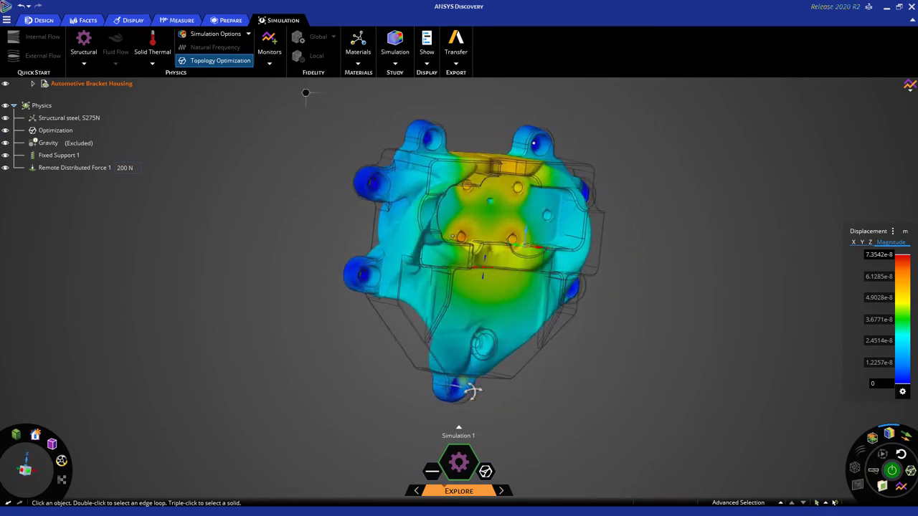
middle_drag(473, 390, 468, 385)
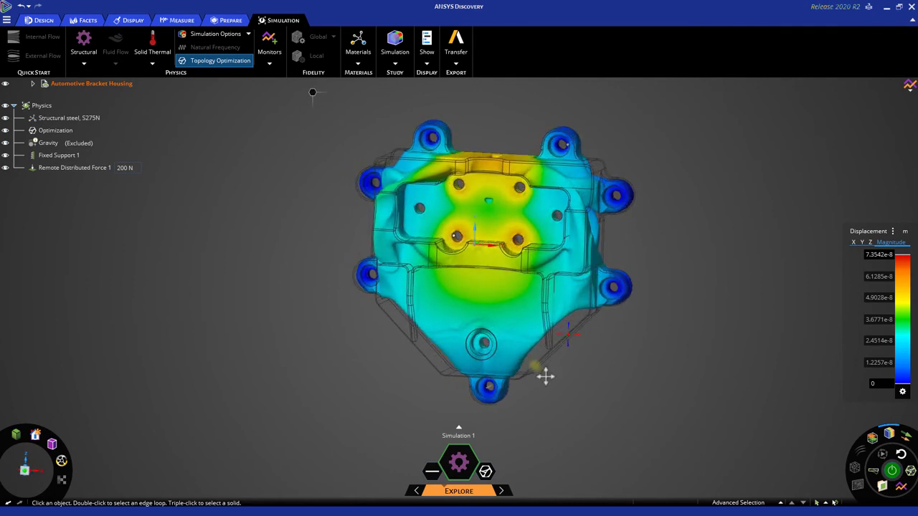
middle_drag(544, 376, 550, 375)
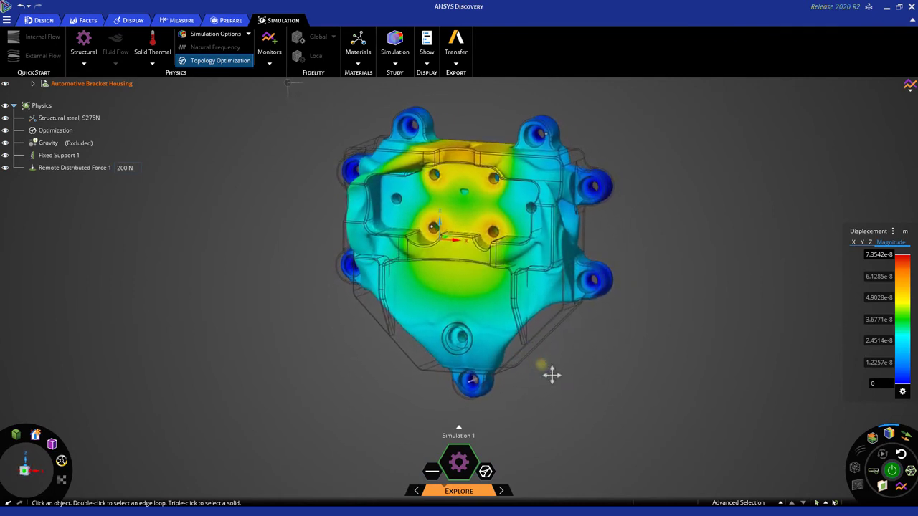
- Add the optimized body to the model, then right-click the Facets body under Automotive Bracket Housing
click(910, 473)
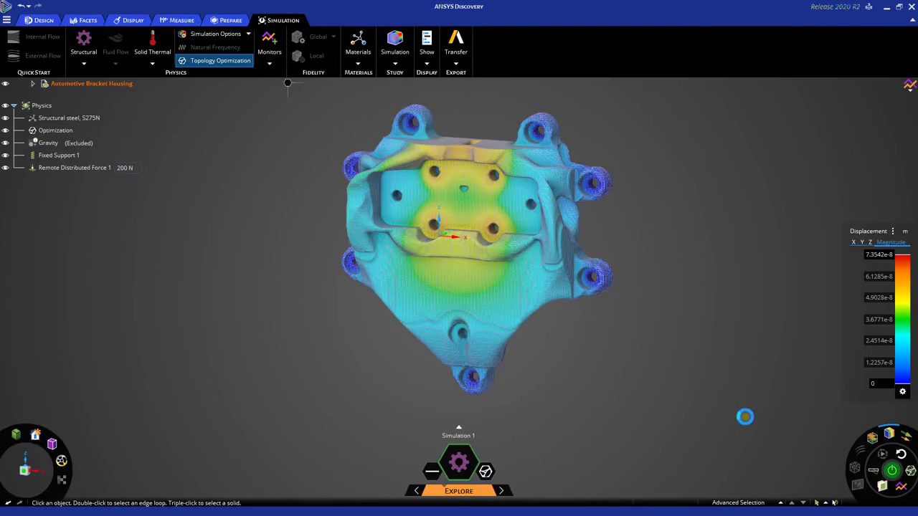
mouse_move(891, 436)
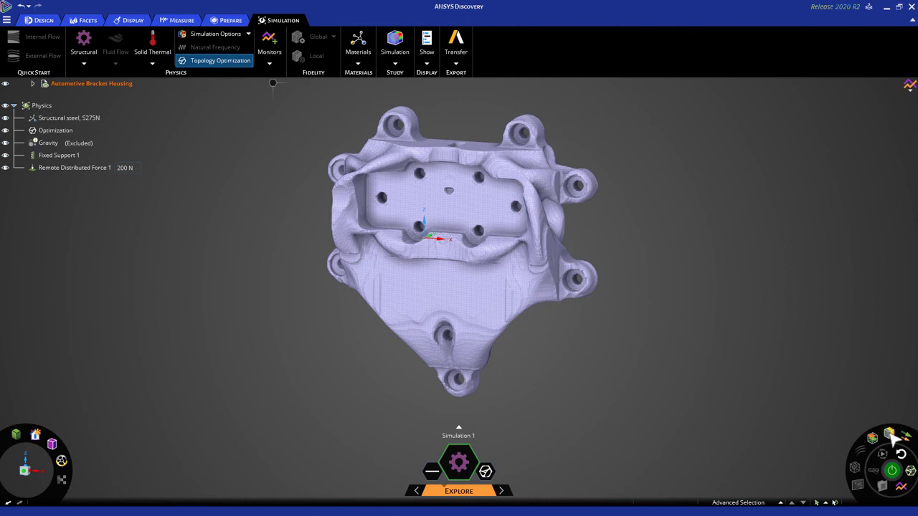
click(33, 85)
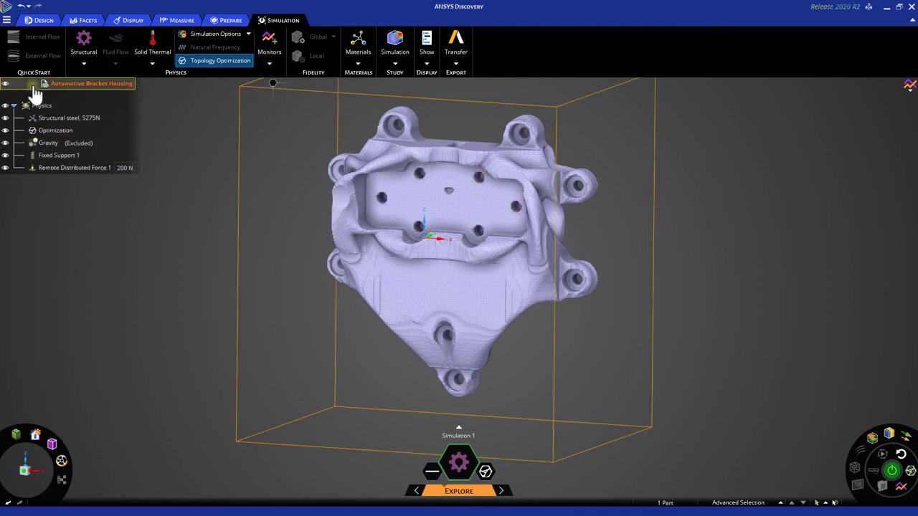
click(33, 85)
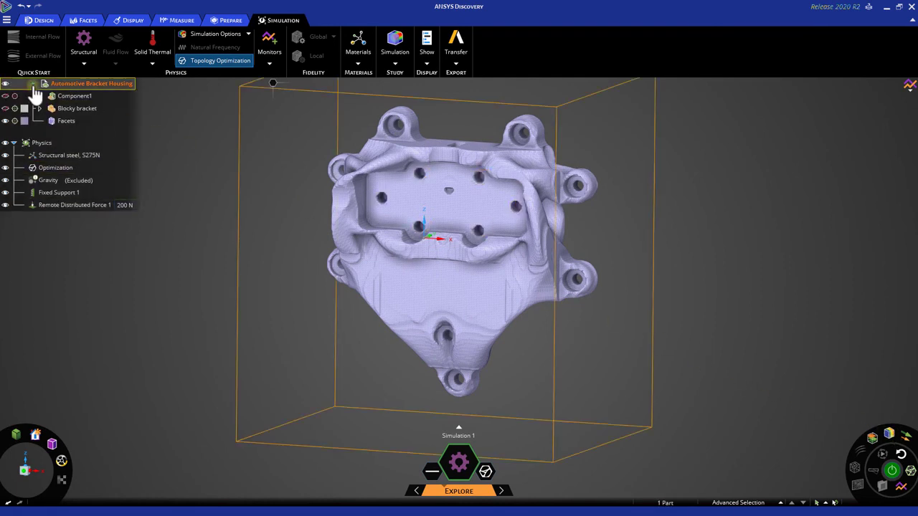
click(62, 122)
right_click(60, 131)
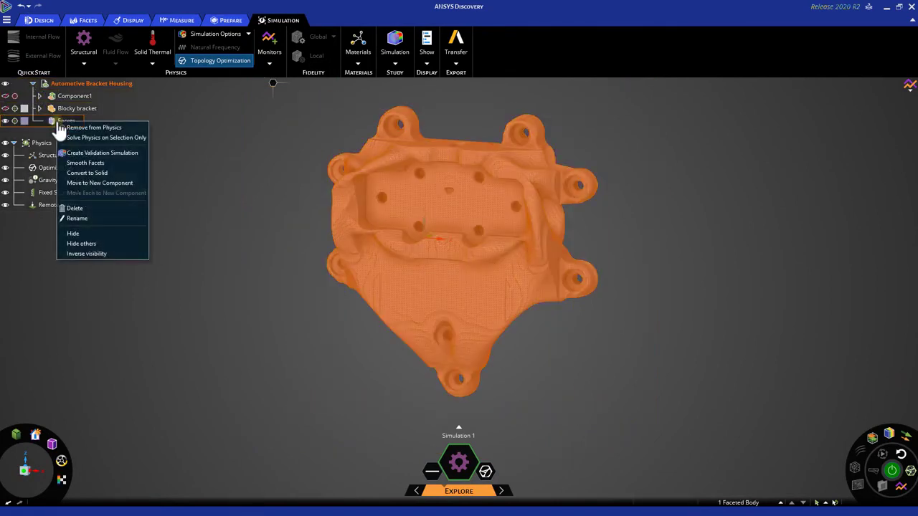